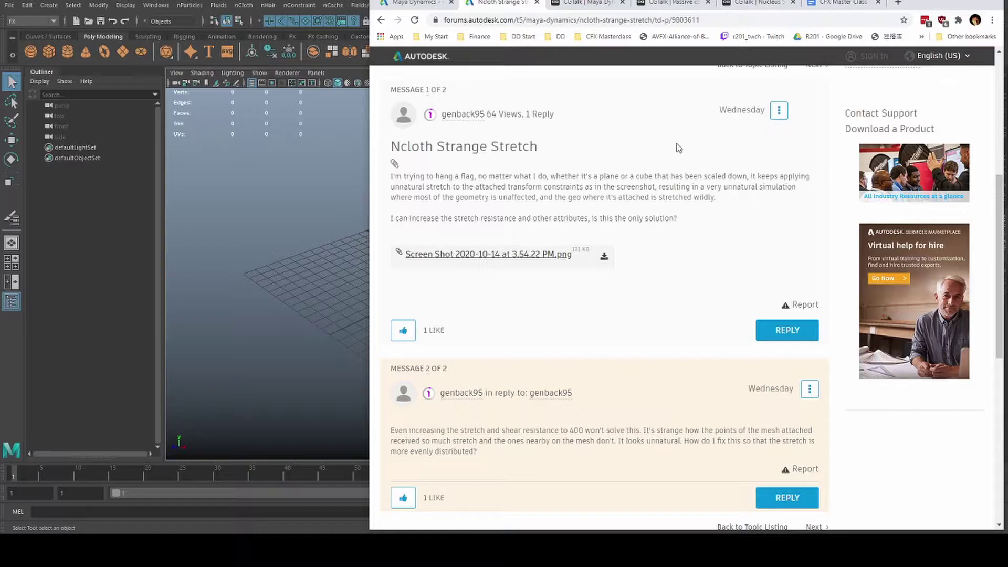
# - Preview the forum post's stretched-cloth screenshot, then return to Maya
pyautogui.click(529, 256)
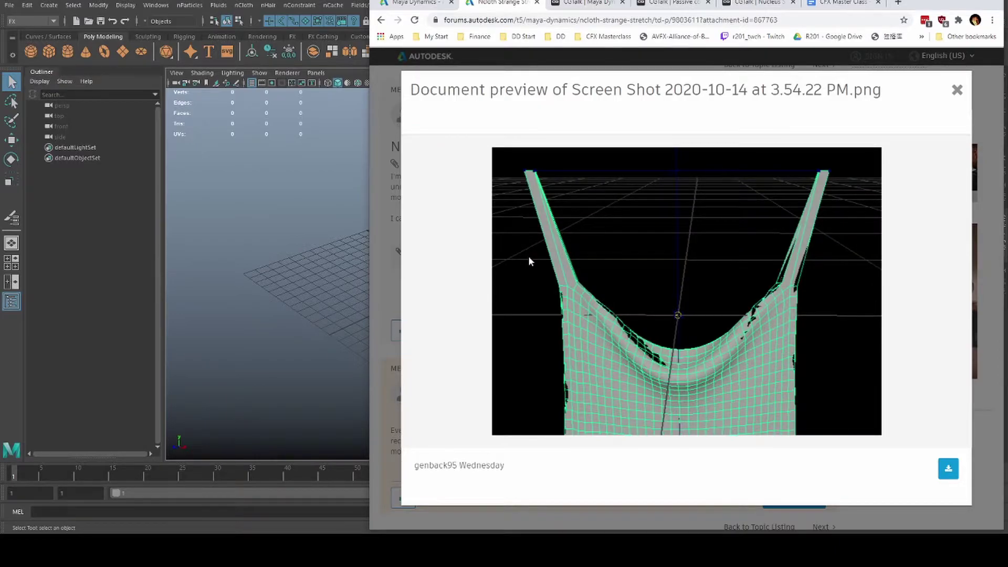
pyautogui.click(324, 3)
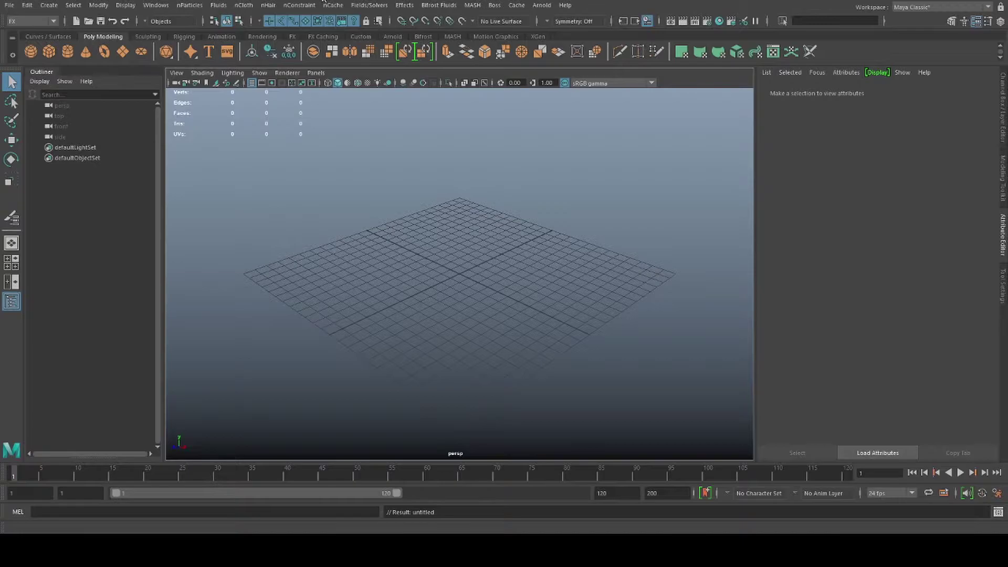
# - Create a polygon plane and scale it uniformly to 4.395
pyautogui.click(141, 51)
pyautogui.press('w')
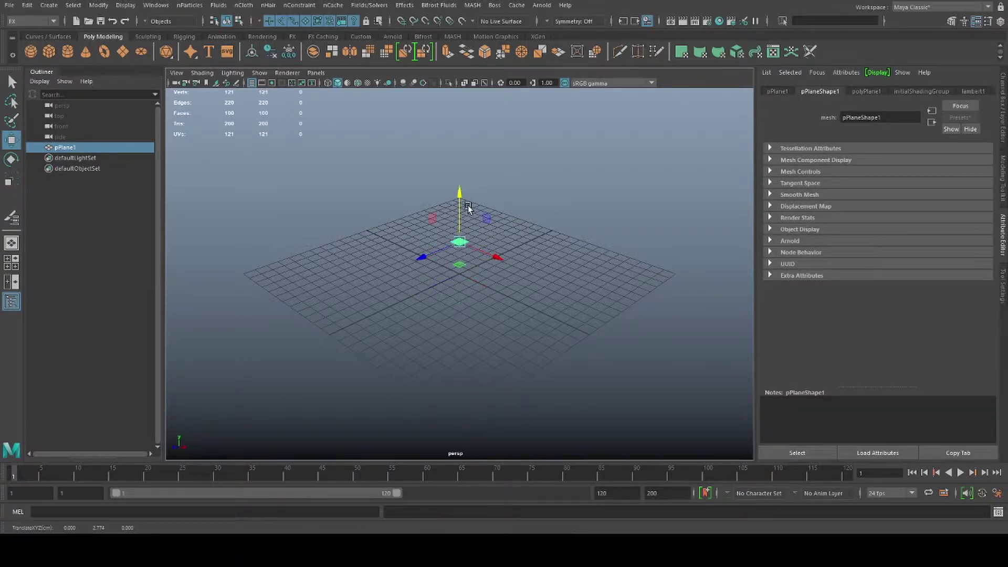
pyautogui.press('r')
pyautogui.moveTo(457, 241); pyautogui.dragTo(489, 228)
pyautogui.press('q')
pyautogui.scroll(5, 475, 287)
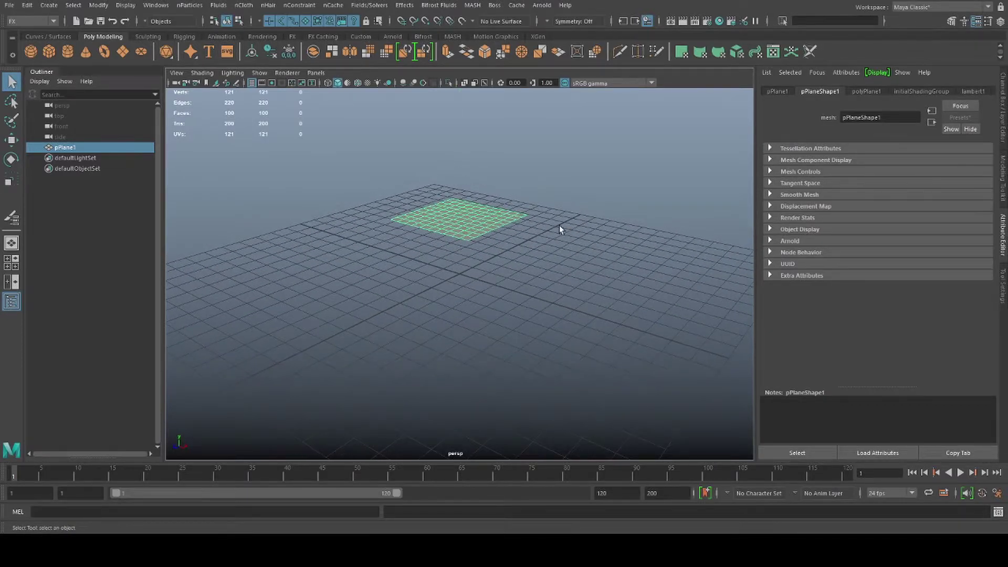
# - Stand the plane upright by setting Rotate X to 90 in the Channel Box
pyautogui.press('e')
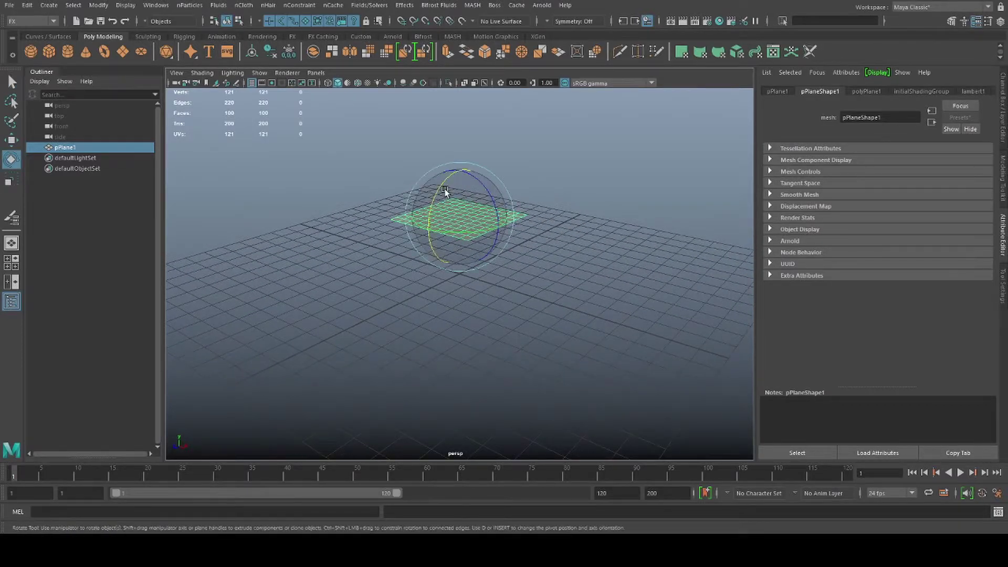
pyautogui.moveTo(460, 202); pyautogui.dragTo(448, 249)
pyautogui.click(1002, 126)
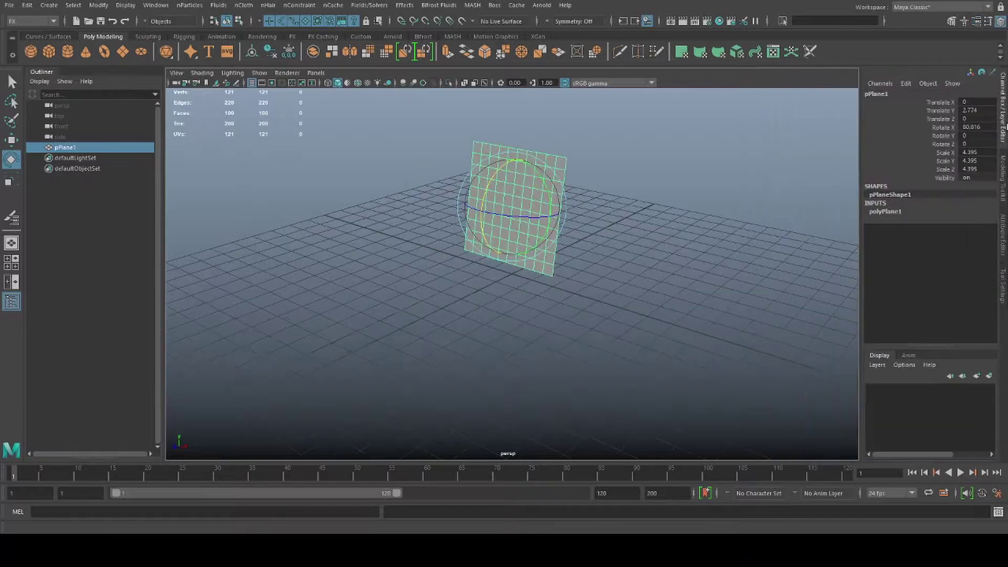
pyautogui.click(975, 127)
pyautogui.write('0')
pyautogui.press('Return')
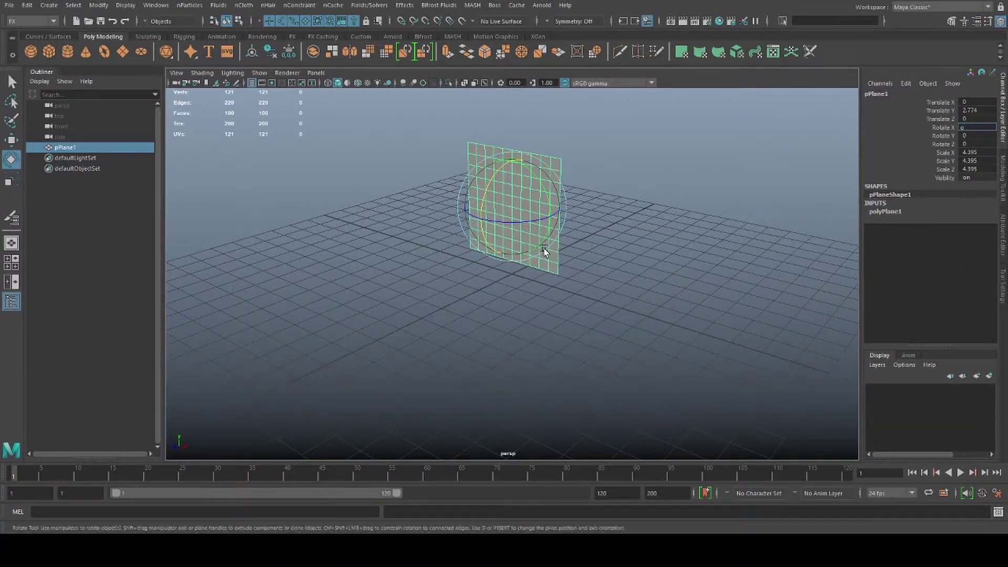
# - Convert the upright plane into an nCloth object
pyautogui.press('q')
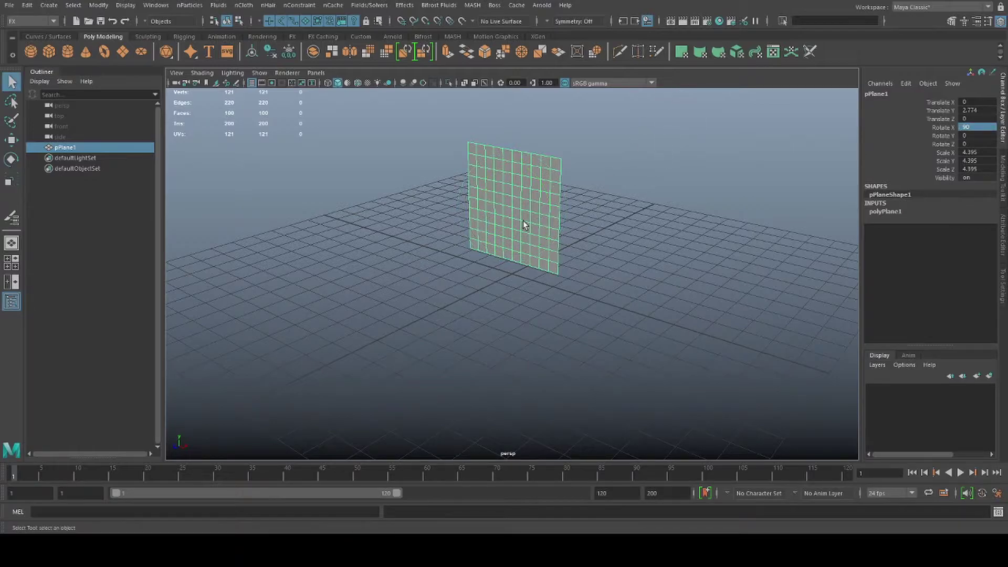
pyautogui.scroll(3, 491, 227)
pyautogui.keyDown('alt'); pyautogui.moveTo(491, 227); pyautogui.dragTo(500, 275, button='middle'); pyautogui.keyUp('alt')
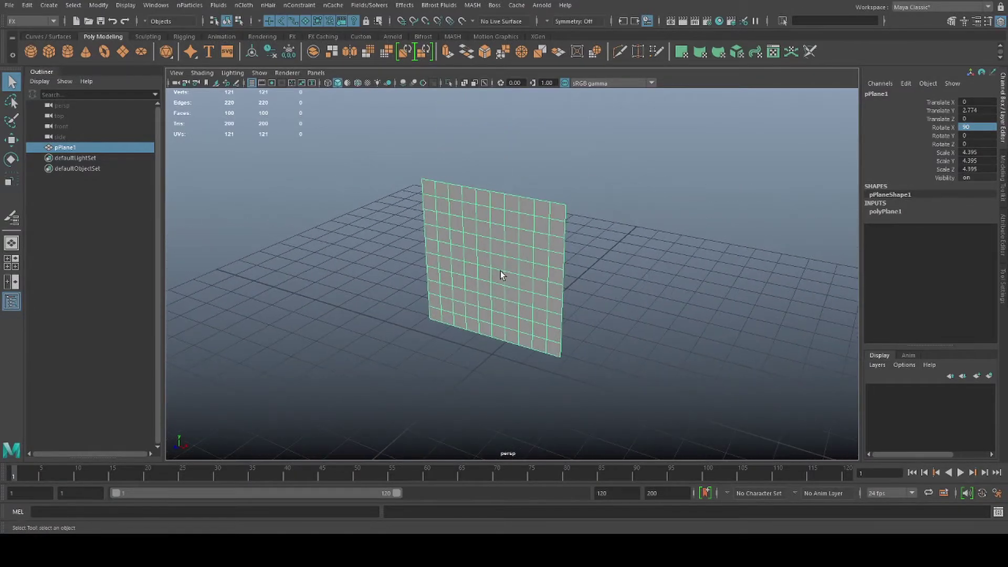
pyautogui.keyDown('alt'); pyautogui.moveTo(499, 275); pyautogui.dragTo(513, 271); pyautogui.keyUp('alt')
pyautogui.click(243, 5)
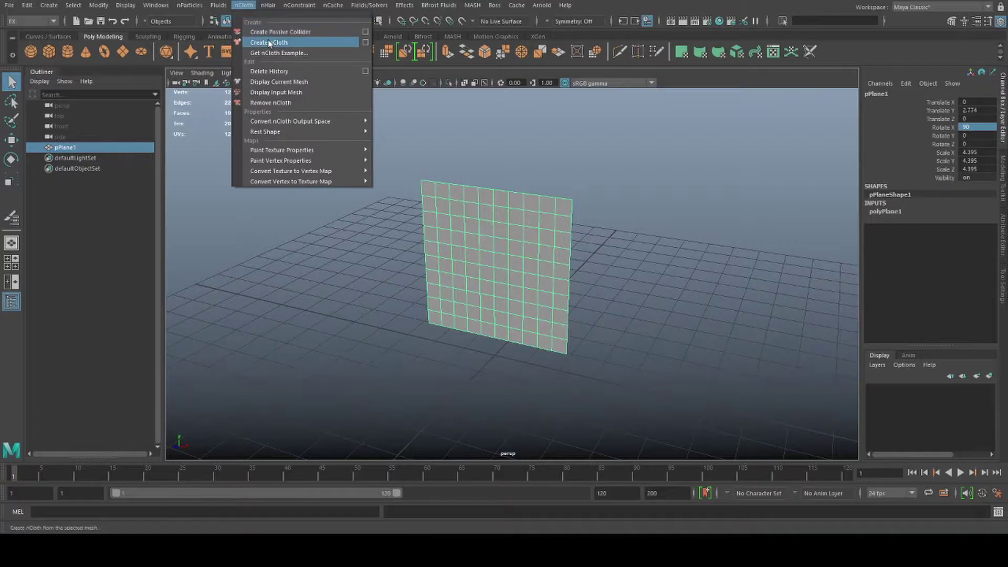
pyautogui.click(269, 43)
pyautogui.click(514, 234)
# - Pin the plane's two top corner vertices with a Transform Constraint
pyautogui.click(391, 198)
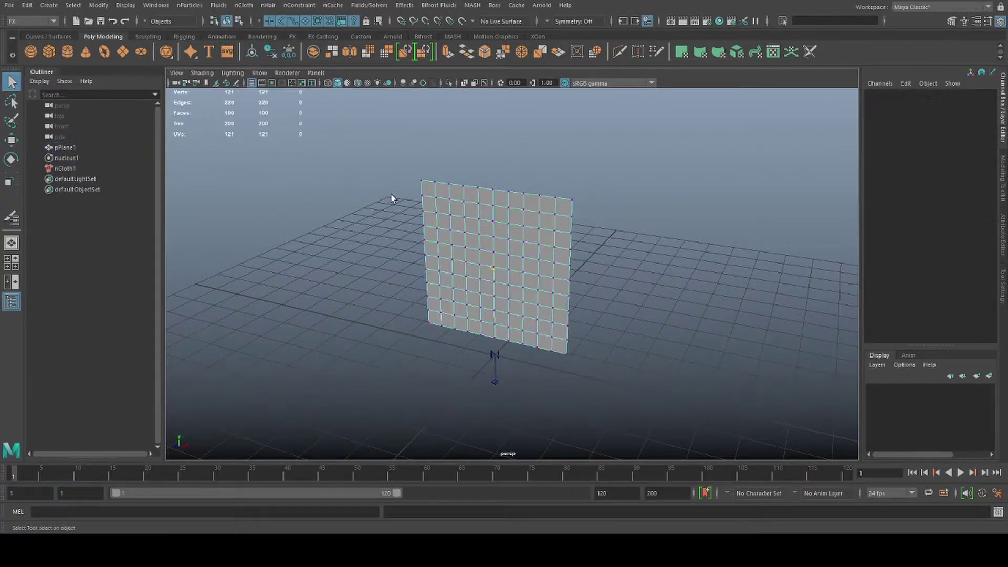
pyautogui.moveTo(431, 191); pyautogui.dragTo(432, 189)
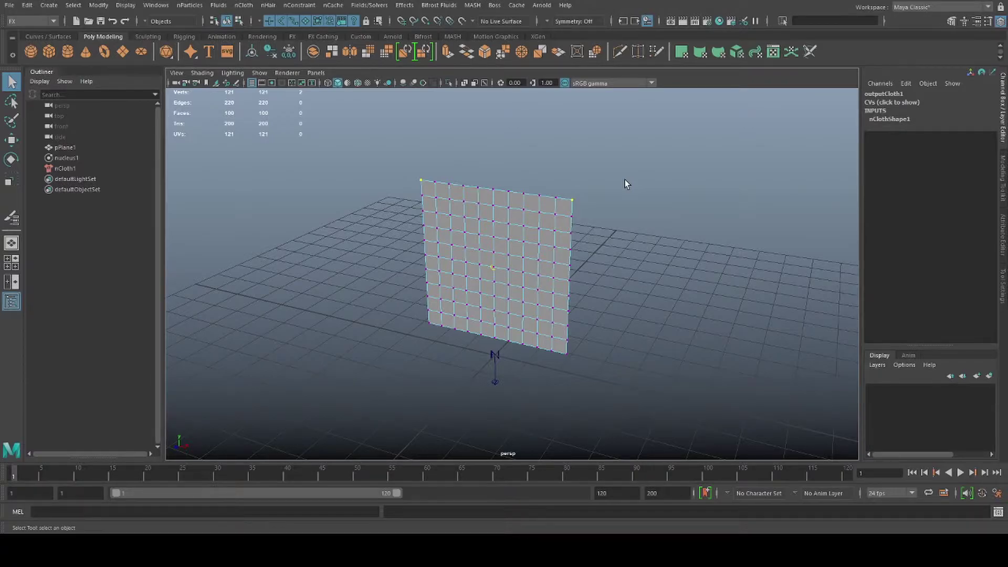
pyautogui.click(298, 5)
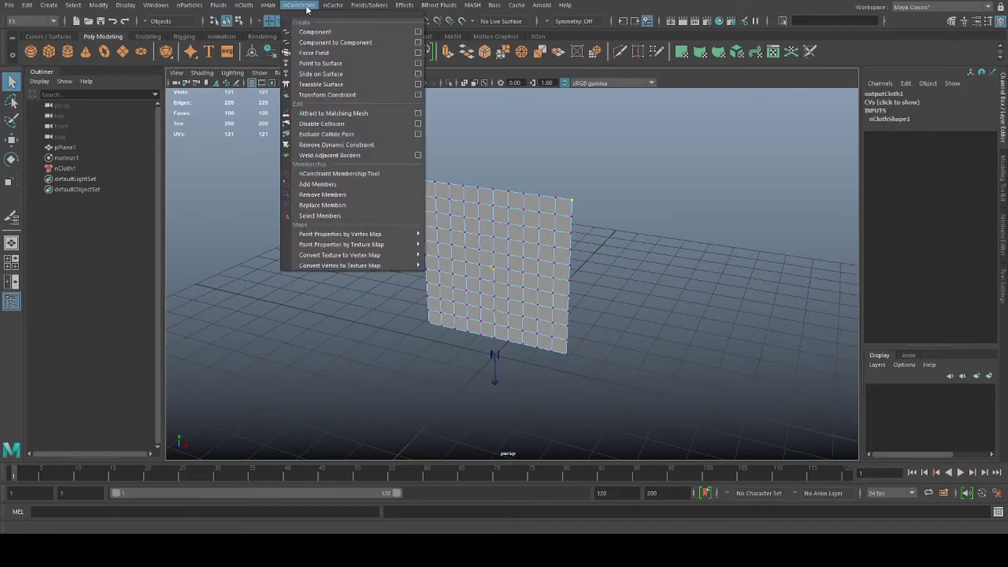
pyautogui.click(340, 91)
pyautogui.keyDown('alt'); pyautogui.moveTo(483, 263); pyautogui.dragTo(543, 252); pyautogui.keyUp('alt')
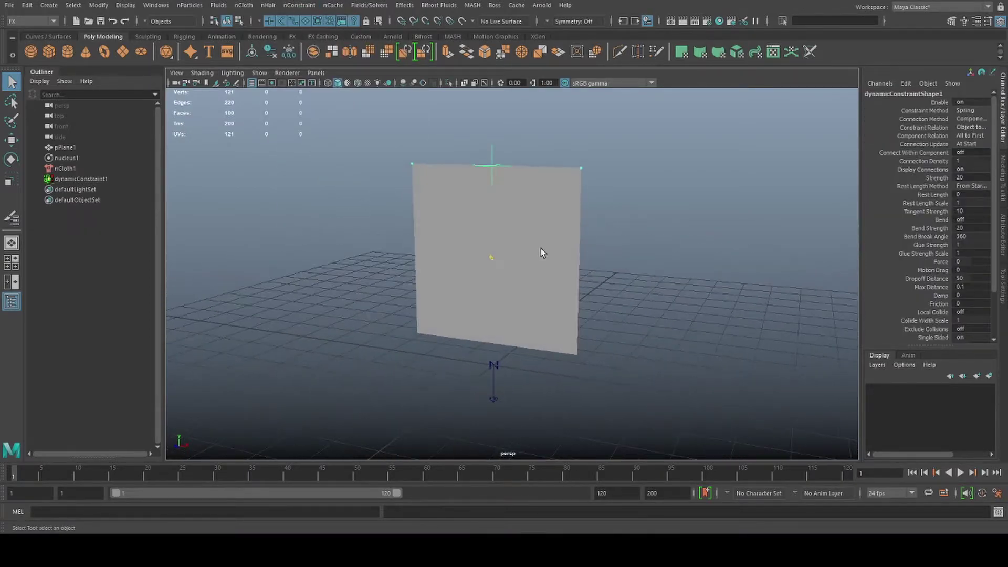
pyautogui.keyDown('alt'); pyautogui.moveTo(542, 252); pyautogui.dragTo(562, 275, button='middle'); pyautogui.keyUp('alt')
# - Extend playback to 200 frames, test-play and rewind, then show nucleus1's attributes
pyautogui.moveTo(399, 492); pyautogui.dragTo(583, 493)
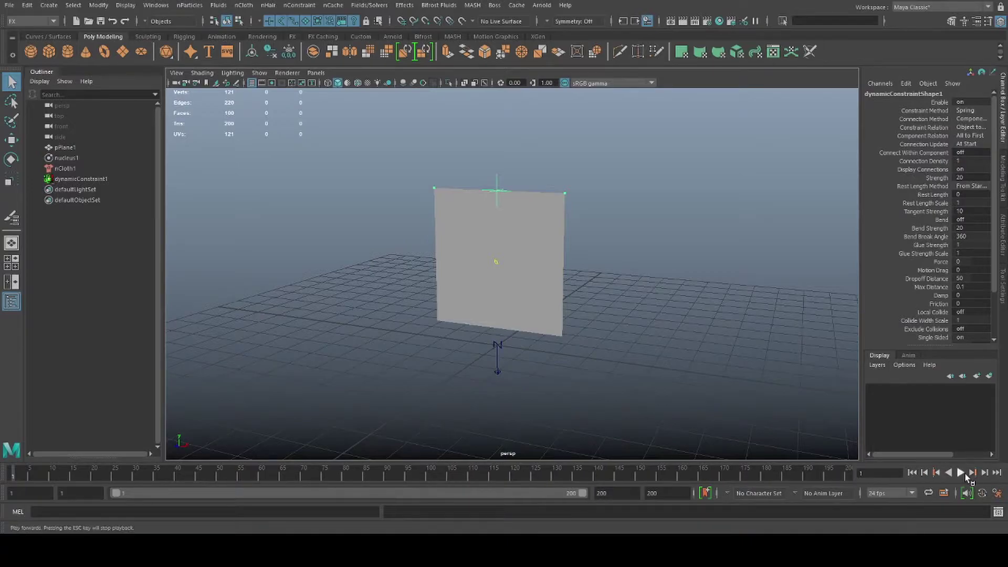
pyautogui.click(960, 473)
pyautogui.click(960, 472)
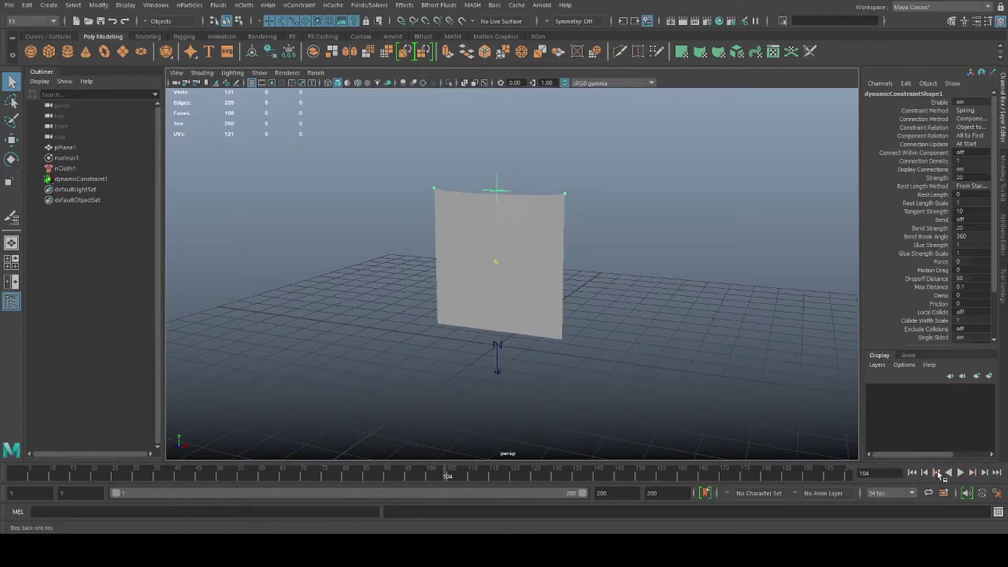
pyautogui.click(912, 472)
pyautogui.click(66, 157)
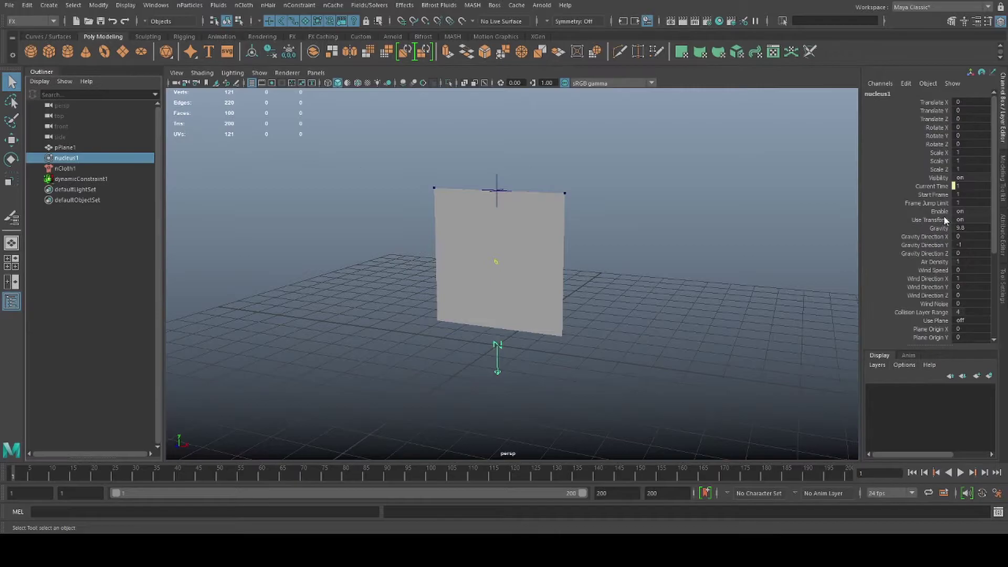
pyautogui.click(1002, 234)
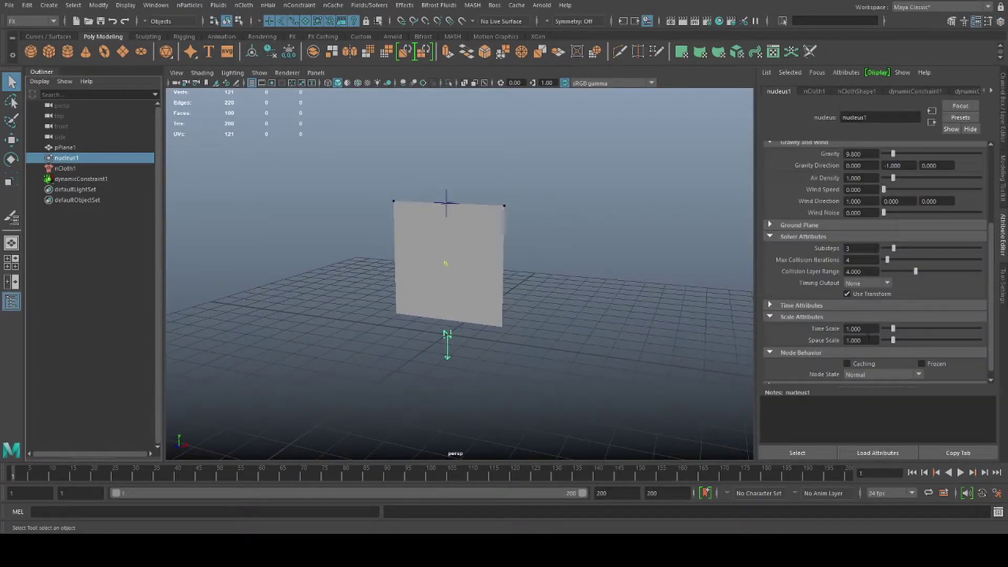
# - Set nucleus1 Space Scale to 0.1, play the sag, and enable Wireframe on Shaded
pyautogui.press('BackSpace')
pyautogui.press('BackSpace')
pyautogui.press('BackSpace')
pyautogui.press('BackSpace')
pyautogui.write('0.1')
pyautogui.press('Return')
pyautogui.click(960, 472)
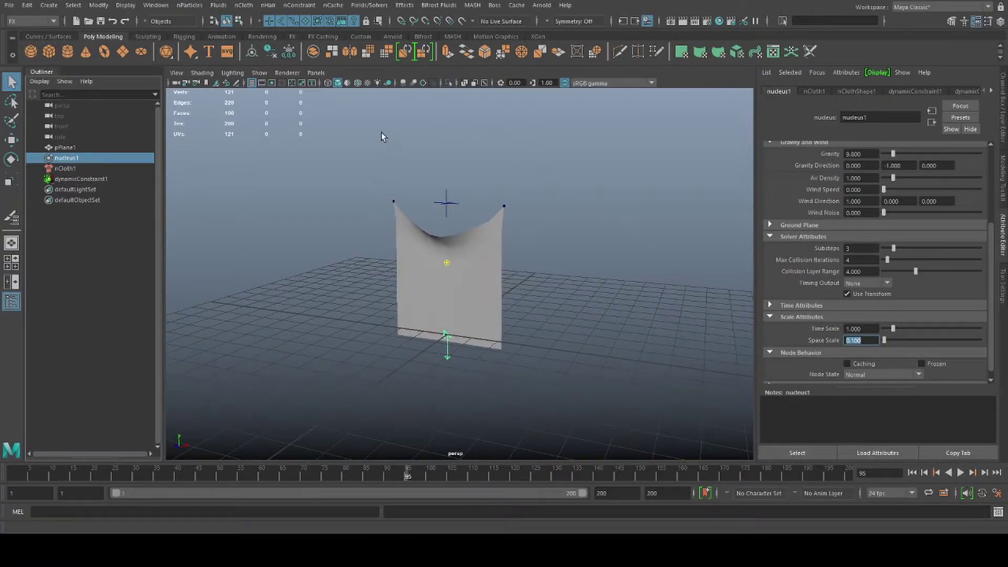
pyautogui.click(358, 83)
pyautogui.moveTo(454, 300)
pyautogui.keyDown('alt'); pyautogui.mouseDown()
pyautogui.moveTo(479, 304)
pyautogui.moveTo(547, 185)
pyautogui.mouseUp(); pyautogui.keyUp('alt')
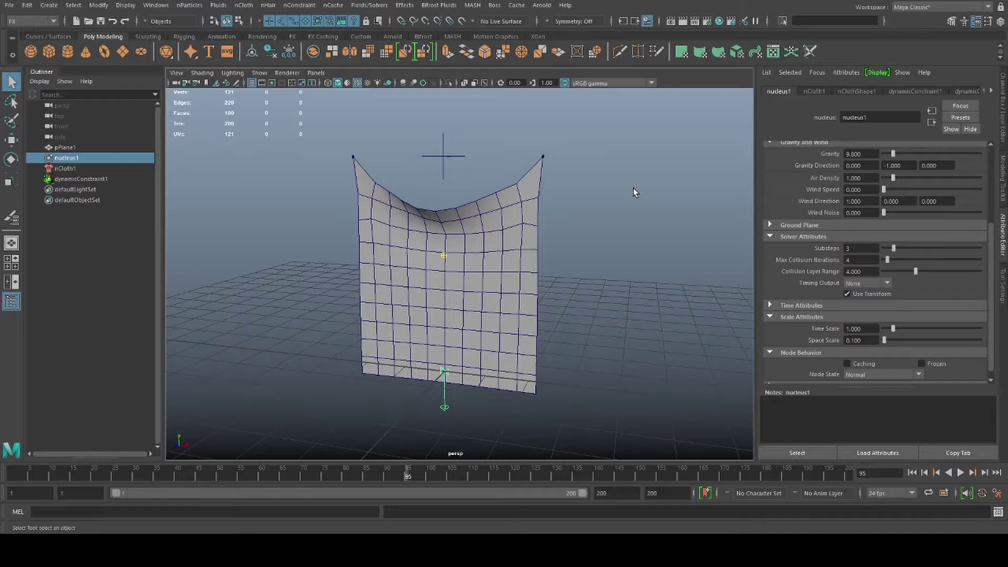
# - Rewind to frame 1 and delete the existing dynamic constraint
pyautogui.click(911, 472)
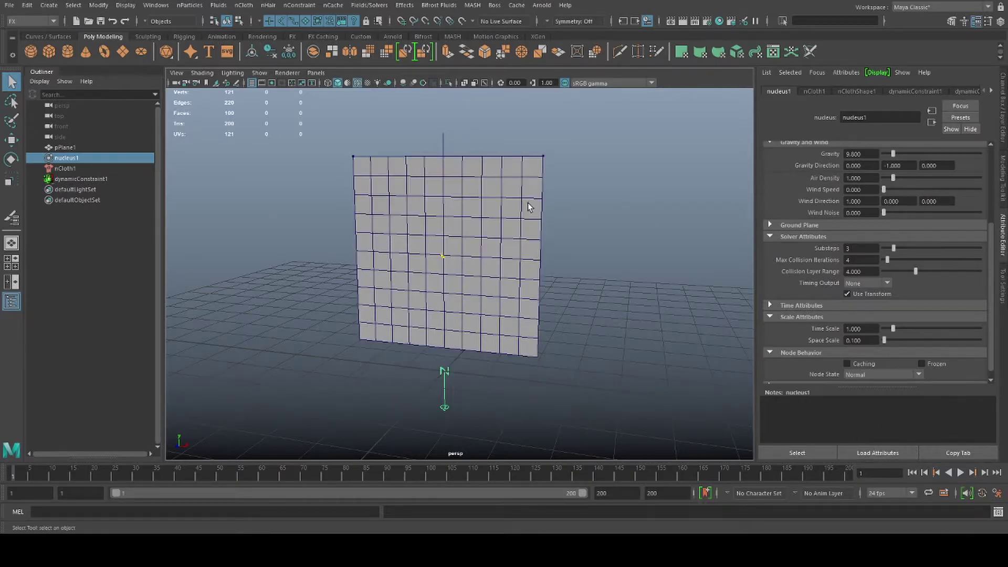
pyautogui.click(94, 179)
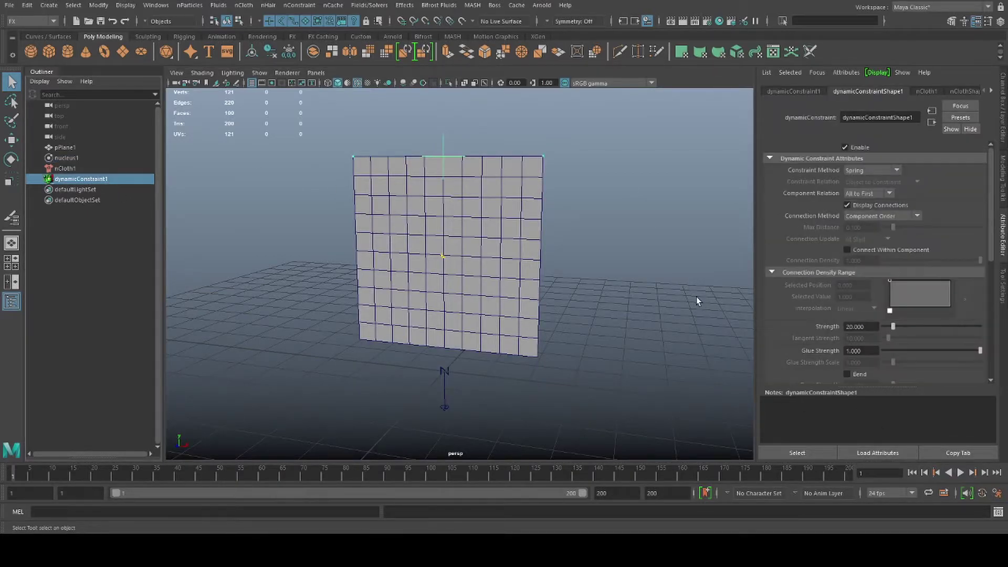
pyautogui.press('Delete')
pyautogui.click(531, 191)
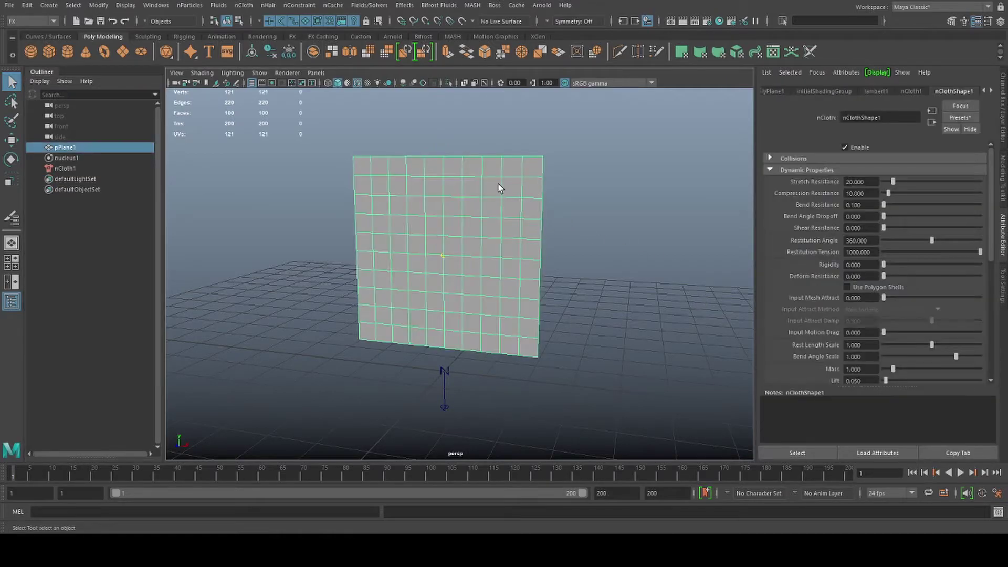
pyautogui.click(586, 191)
pyautogui.click(406, 200)
# - Pin the top-left and top-right 3x3 vertex blocks with a Transform Constraint and play
pyautogui.press('F9')
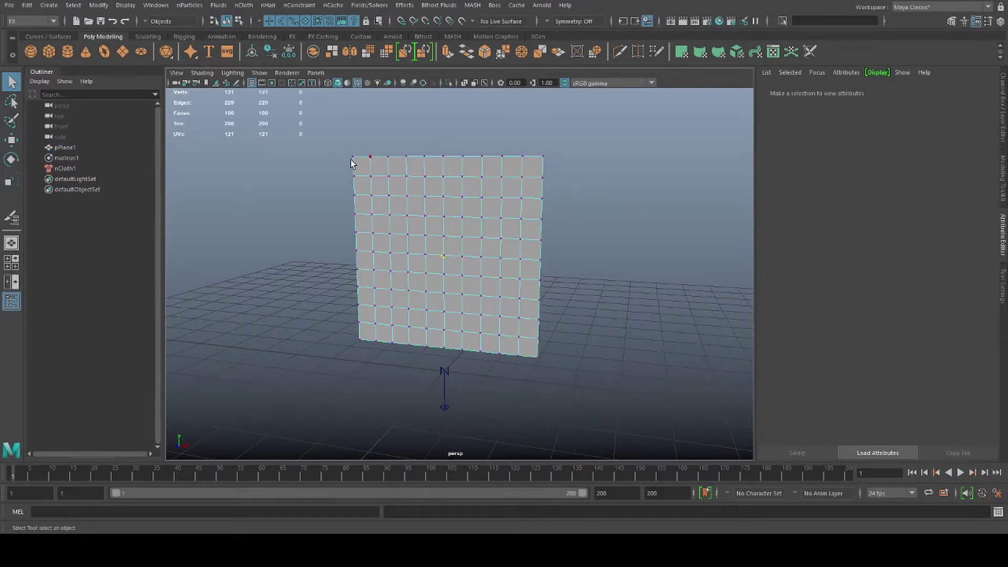
pyautogui.moveTo(322, 141); pyautogui.dragTo(397, 208)
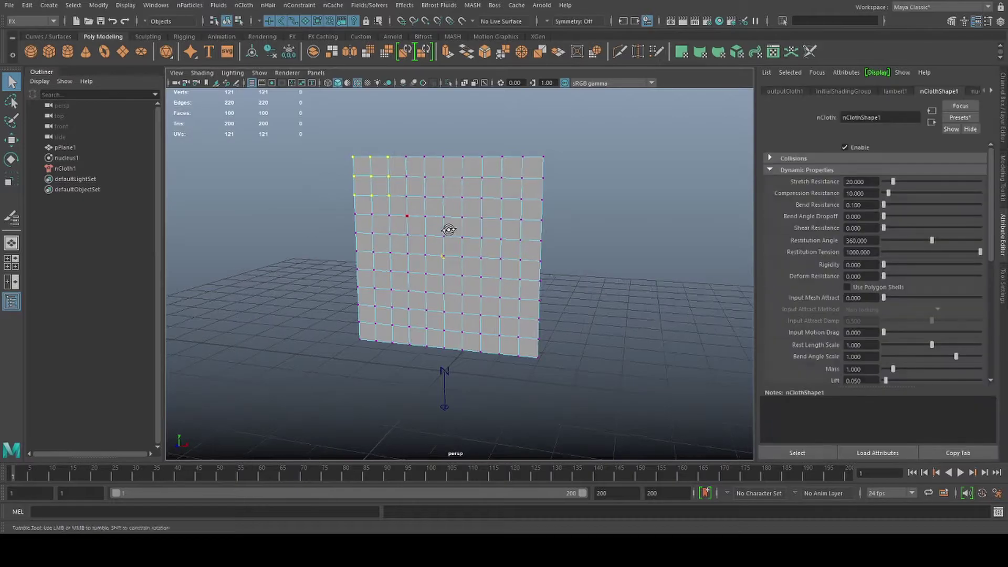
pyautogui.keyDown('shift'); pyautogui.moveTo(503, 141); pyautogui.dragTo(575, 203); pyautogui.keyUp('shift')
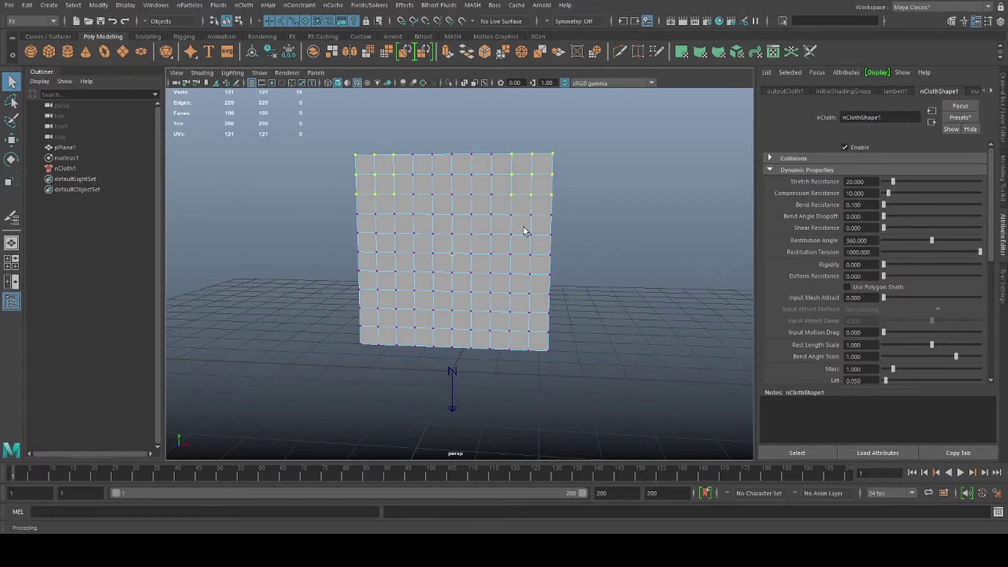
pyautogui.click(299, 5)
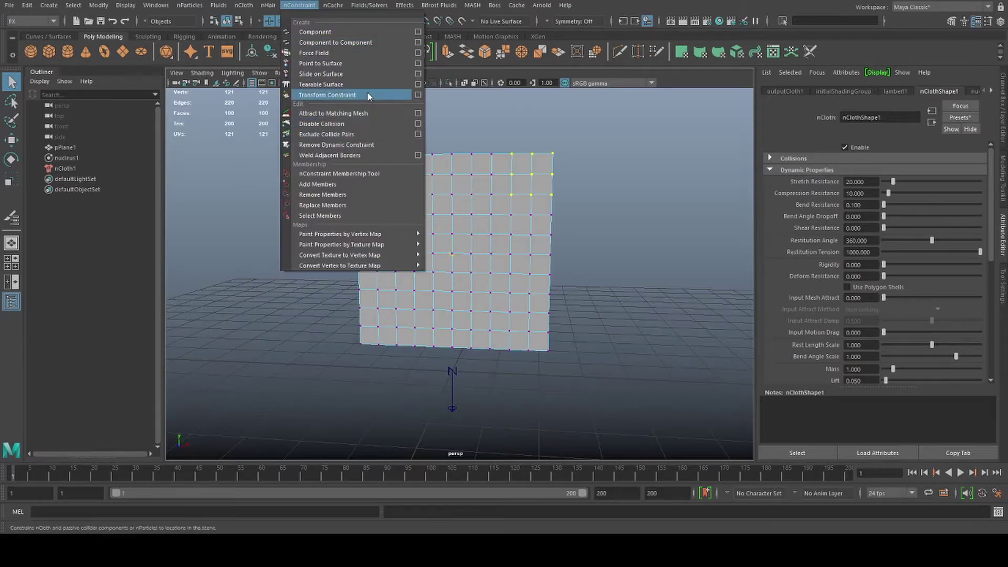
pyautogui.click(368, 93)
pyautogui.click(677, 329)
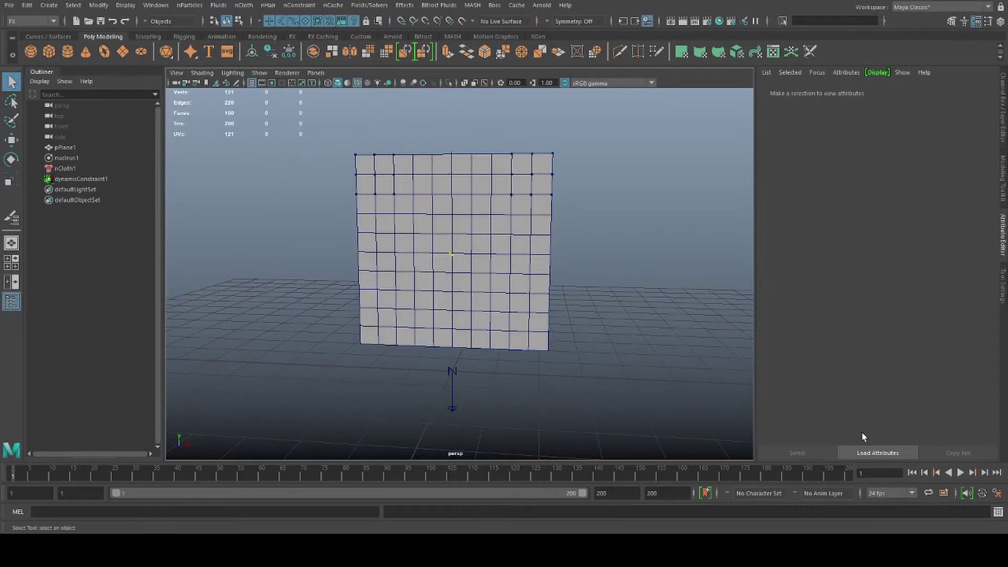
pyautogui.click(960, 472)
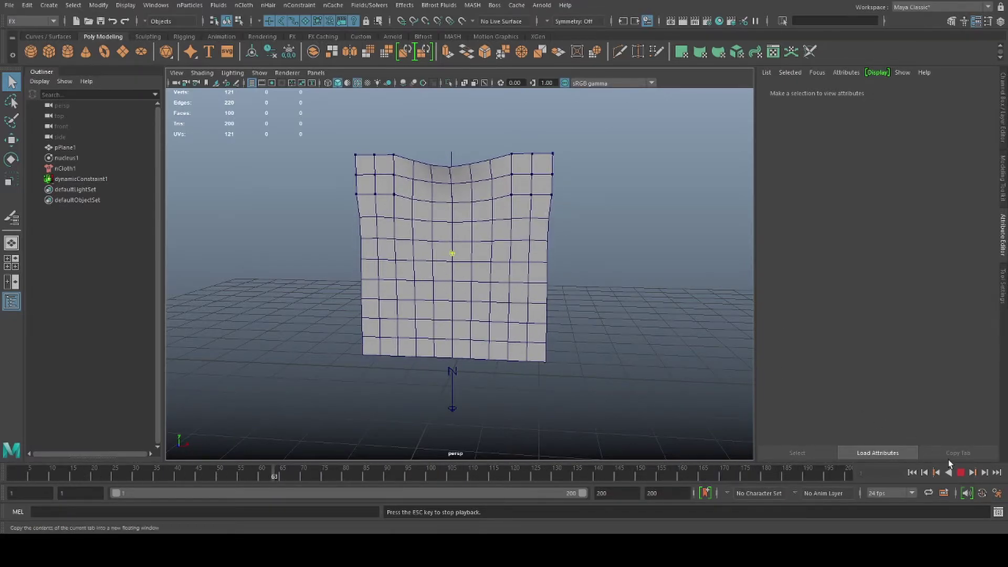
pyautogui.click(960, 472)
# - Rewind, select pPlane1, and start painting its Input Attract map
pyautogui.click(912, 472)
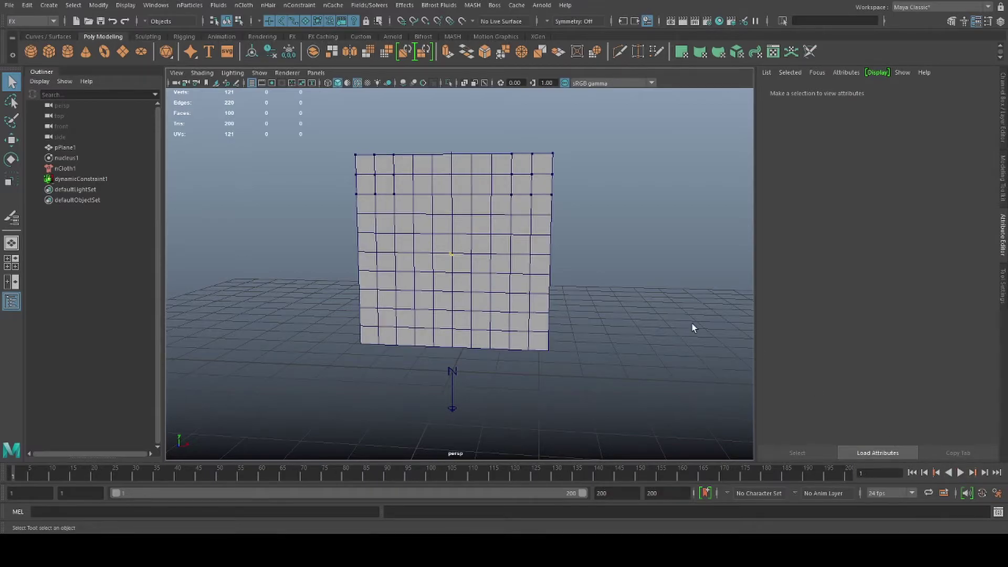
pyautogui.click(109, 180)
pyautogui.click(542, 342)
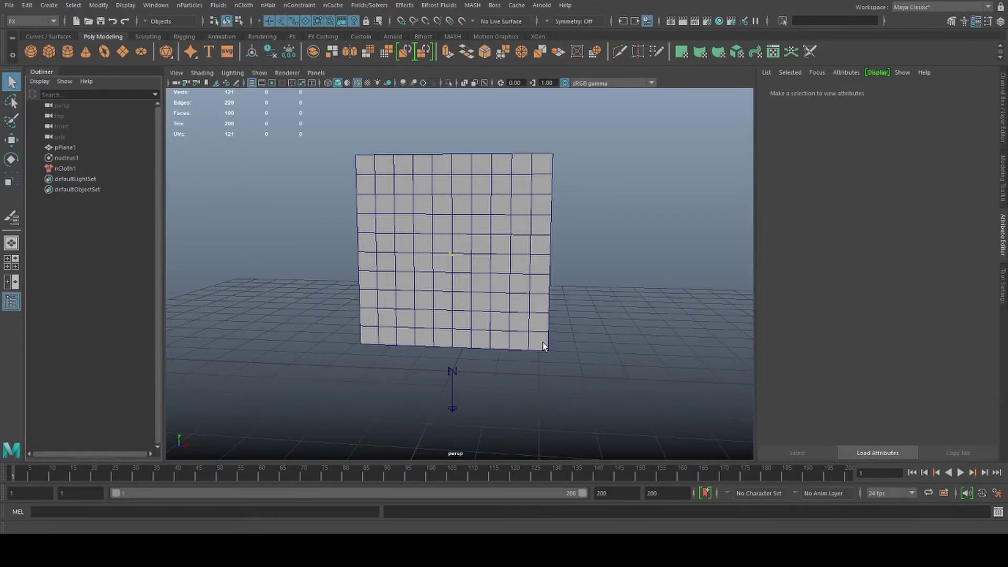
pyautogui.click(519, 233)
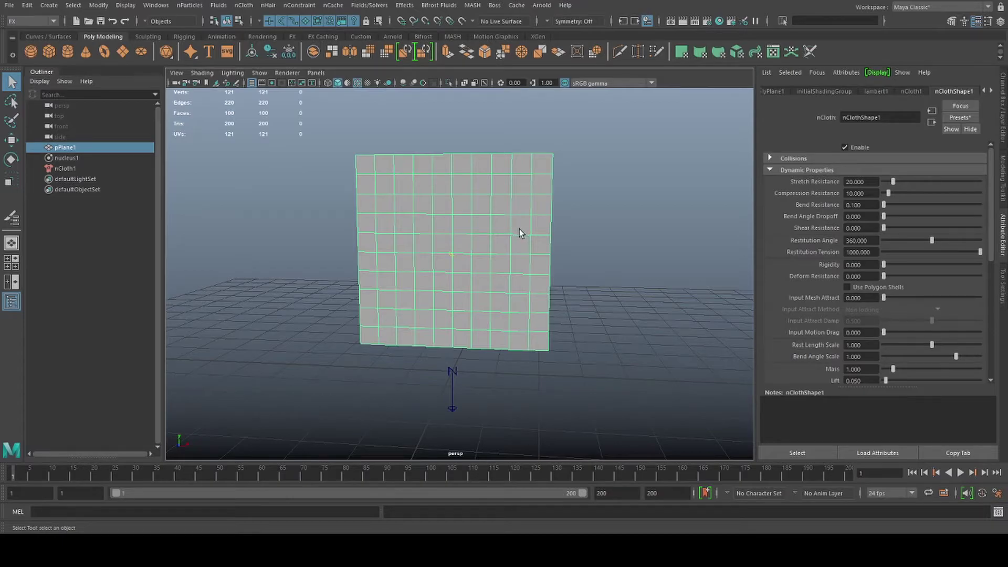
pyautogui.moveTo(443, 181)
pyautogui.mouseDown(button='right')
pyautogui.moveTo(465, 348)
pyautogui.moveTo(454, 376)
pyautogui.moveTo(457, 336)
pyautogui.moveTo(452, 386)
pyautogui.moveTo(452, 355)
pyautogui.moveTo(488, 359)
pyautogui.moveTo(624, 473)
pyautogui.mouseUp(button='right')
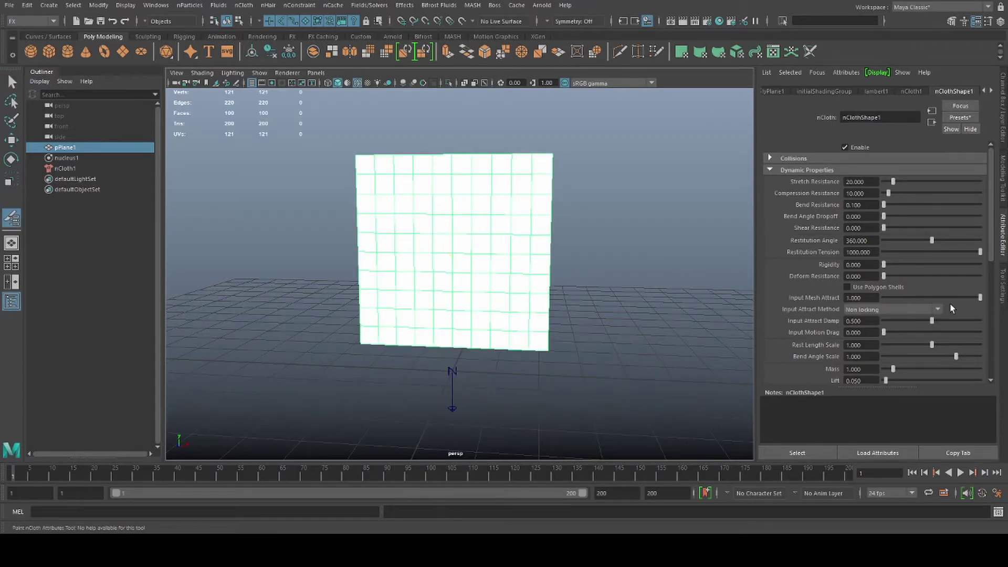
# - Set Input Mesh Attract to 1 with Lock Values, and flood the map with 0
pyautogui.click(931, 310)
pyautogui.click(927, 324)
pyautogui.click(1002, 284)
pyautogui.moveTo(891, 234); pyautogui.dragTo(869, 234)
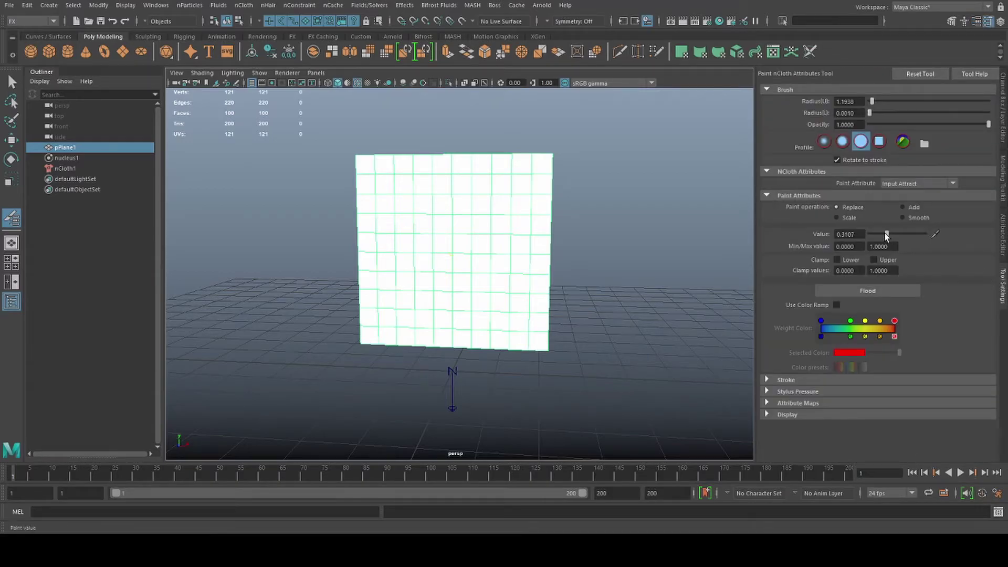
pyautogui.click(867, 290)
# - Flood the two top corner vertices' Input Attract with value 1
pyautogui.press('q')
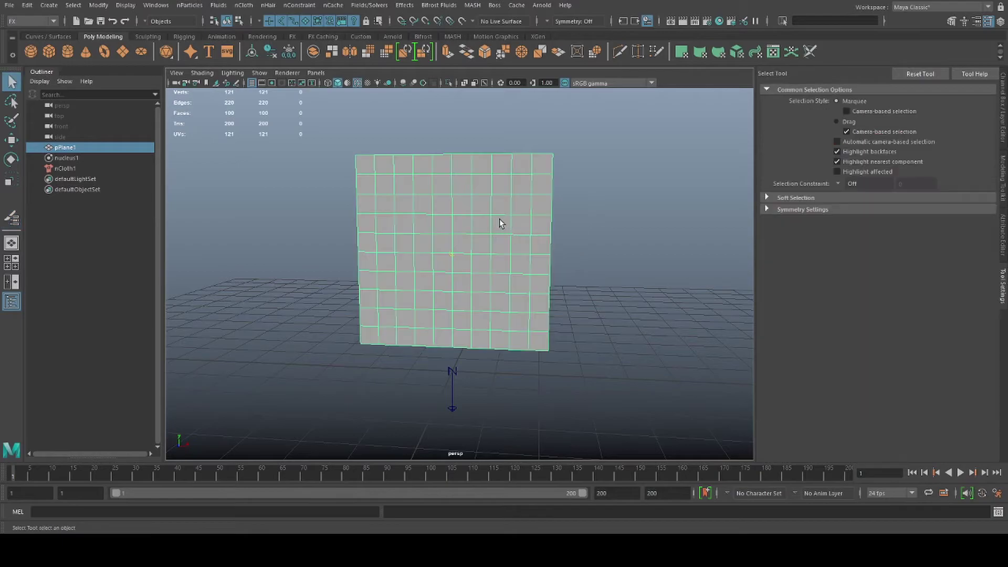
pyautogui.click(353, 198)
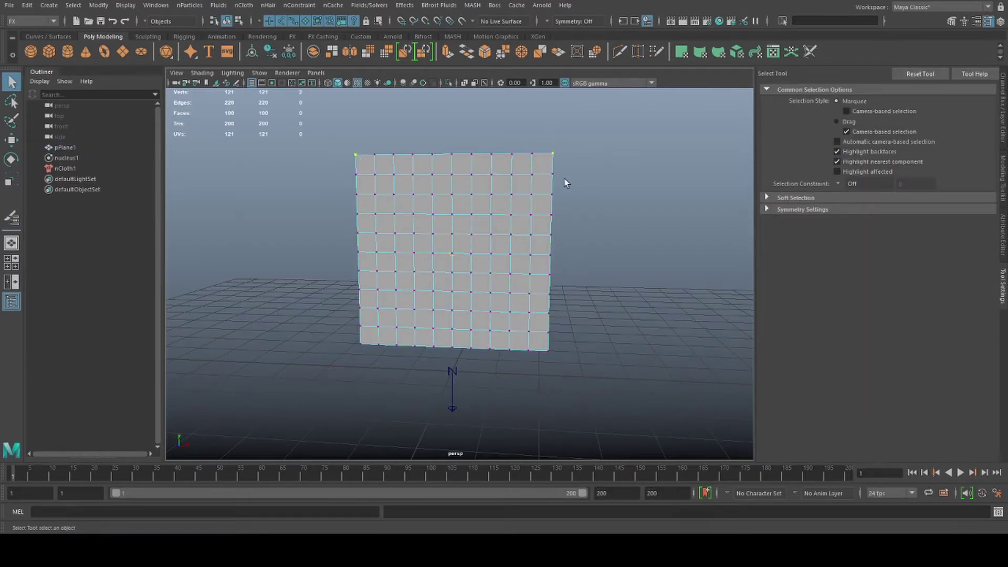
pyautogui.click(11, 217)
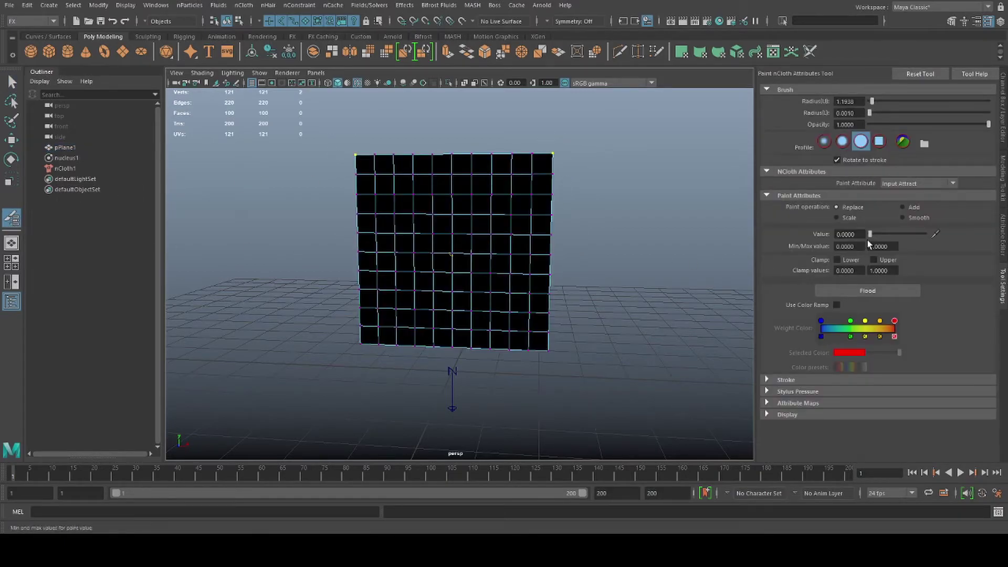
pyautogui.moveTo(869, 234); pyautogui.dragTo(951, 237)
pyautogui.click(878, 290)
# - Return to object mode and play to watch the cloth hang from its corners
pyautogui.press('q')
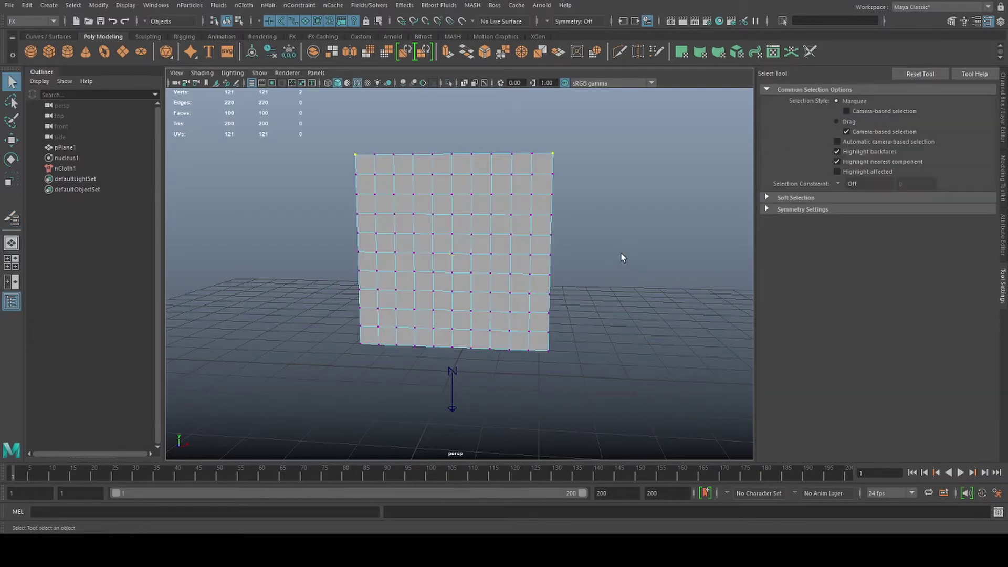
pyautogui.press('F8')
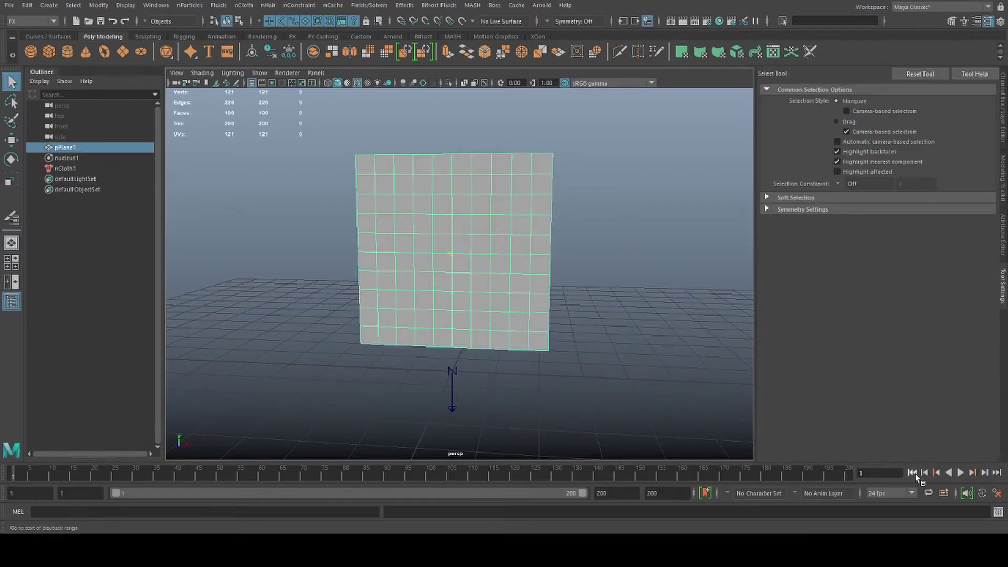
pyautogui.click(961, 473)
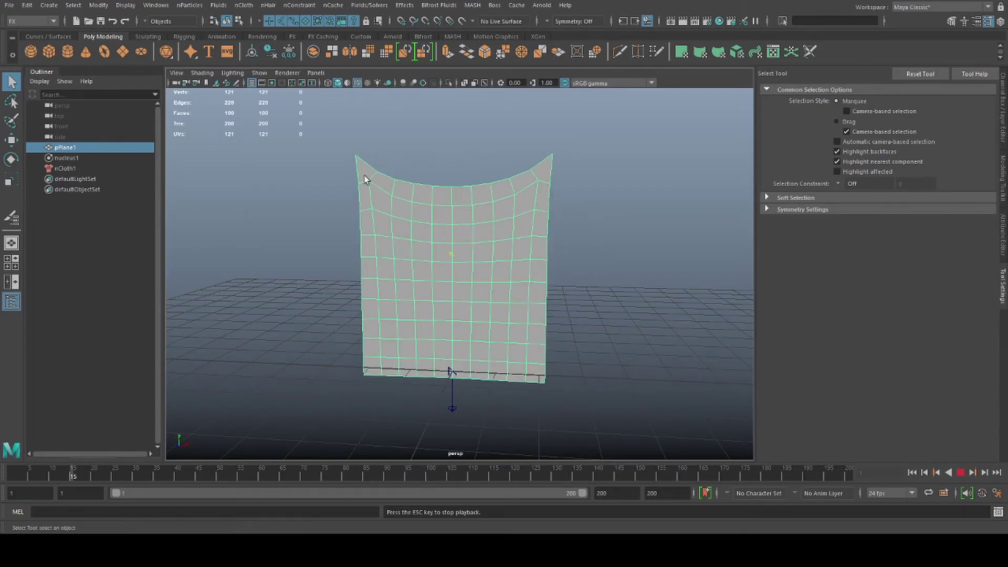
pyautogui.click(961, 472)
# - Duplicate the plane, slide the copy to the right, and make it nCloth
pyautogui.click(912, 472)
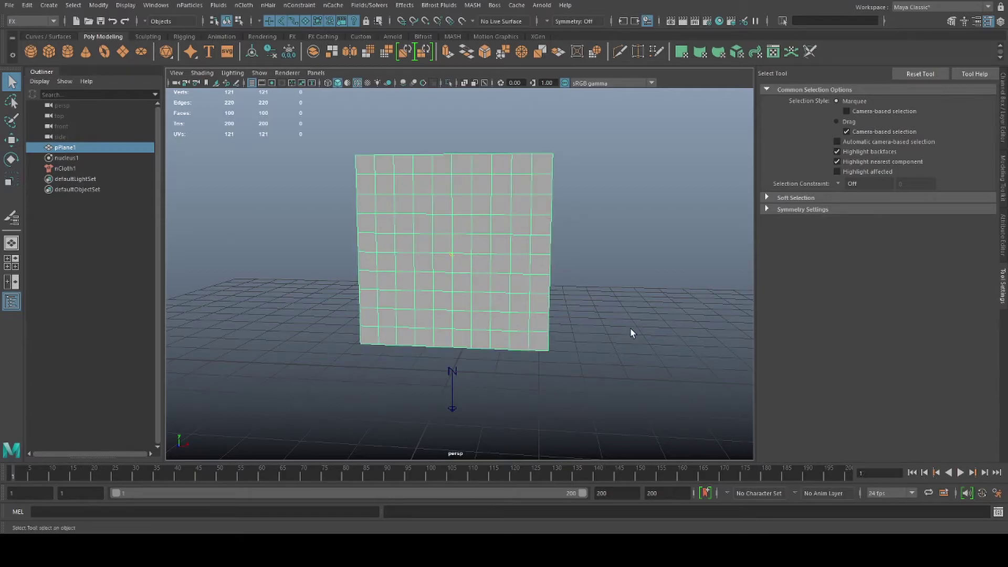
pyautogui.keyDown('alt'); pyautogui.moveTo(630, 327); pyautogui.dragTo(565, 338, button='right'); pyautogui.keyUp('alt')
pyautogui.hotkey('ctrl', 'd')
pyautogui.press('w')
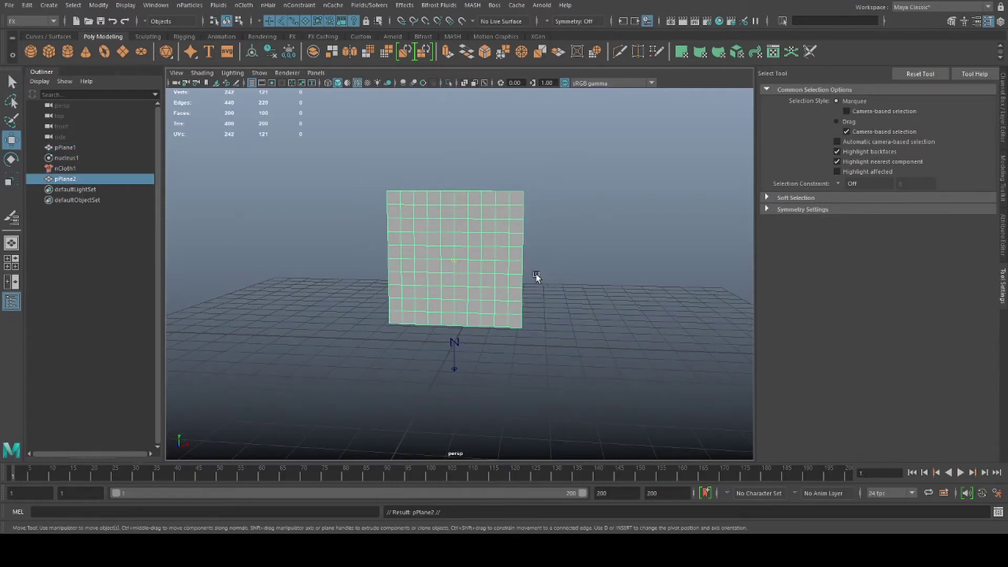
pyautogui.moveTo(505, 261); pyautogui.dragTo(696, 264)
pyautogui.keyDown('alt'); pyautogui.moveTo(652, 315); pyautogui.dragTo(533, 366, button='right'); pyautogui.keyUp('alt')
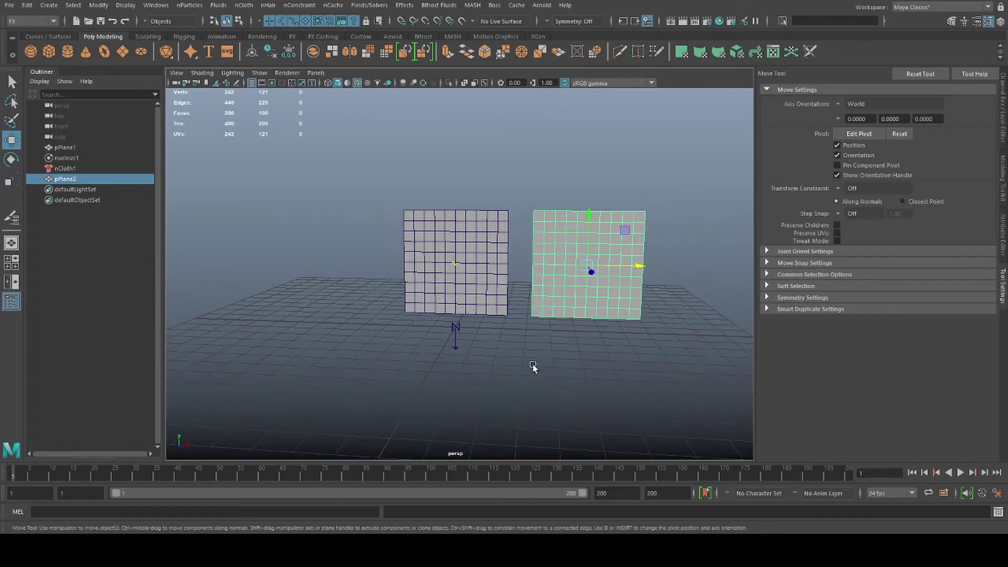
pyautogui.click(244, 5)
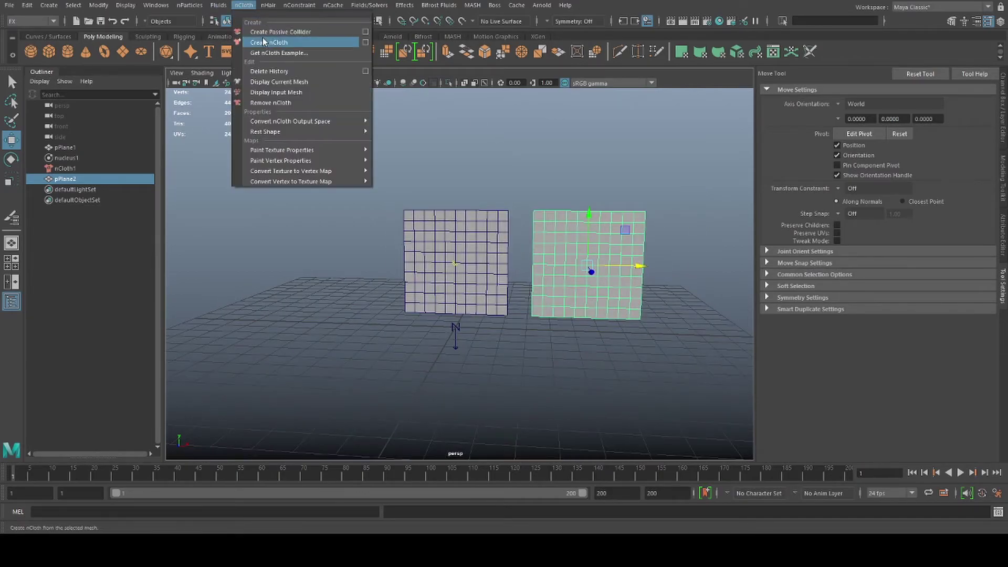
pyautogui.click(262, 43)
# - Pin the copy's top corner vertices with a Transform Constraint and play both cloths
pyautogui.scroll(2, 657, 270)
pyautogui.click(651, 210)
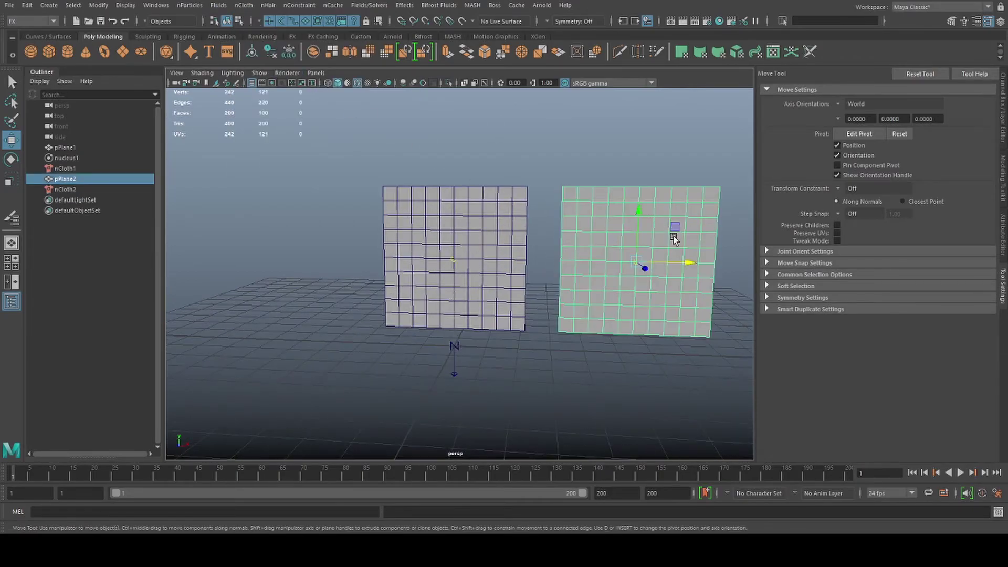
pyautogui.press('q')
pyautogui.moveTo(632, 212); pyautogui.dragTo(556, 189, button='right')
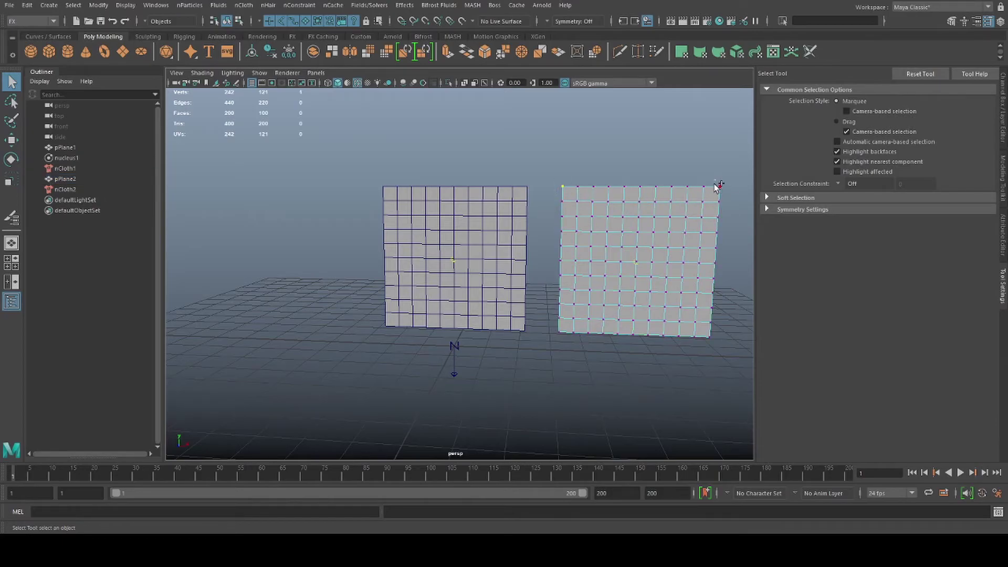
pyautogui.click(299, 4)
pyautogui.click(330, 92)
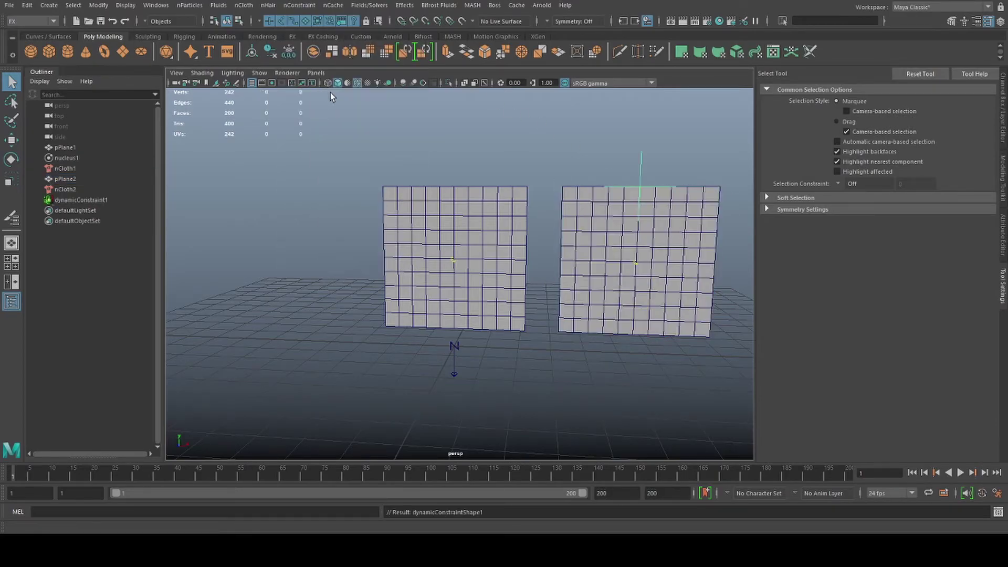
pyautogui.scroll(-2, 515, 215)
pyautogui.keyDown('alt'); pyautogui.moveTo(515, 216); pyautogui.dragTo(545, 237, button='middle'); pyautogui.keyUp('alt')
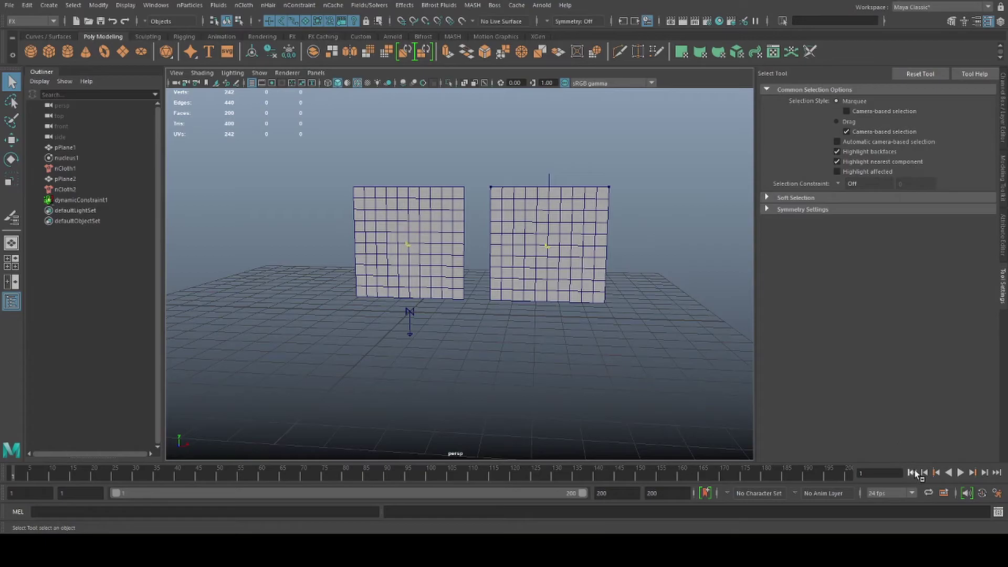
pyautogui.click(960, 472)
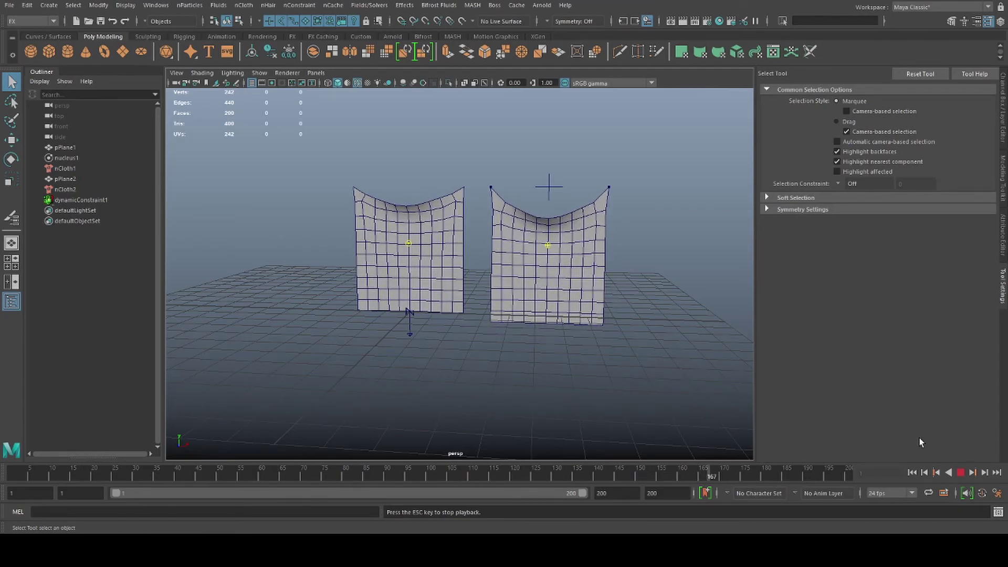
pyautogui.click(960, 473)
# - In nucleus1's Solver Attributes enter Substeps 15 and Max Collision Iterations 20, then replay
pyautogui.click(912, 473)
pyautogui.click(584, 244)
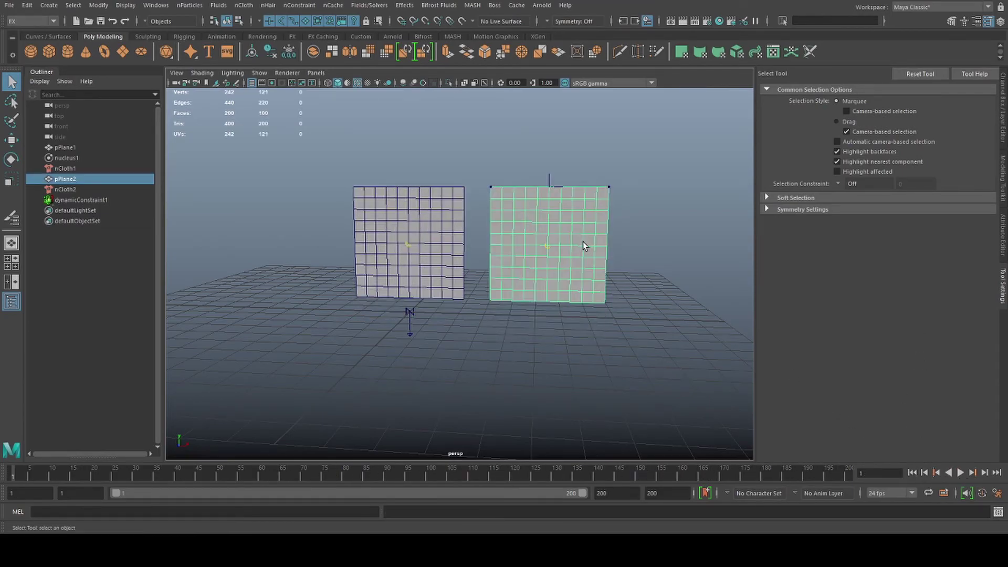
pyautogui.hotkey('ctrl', 'a')
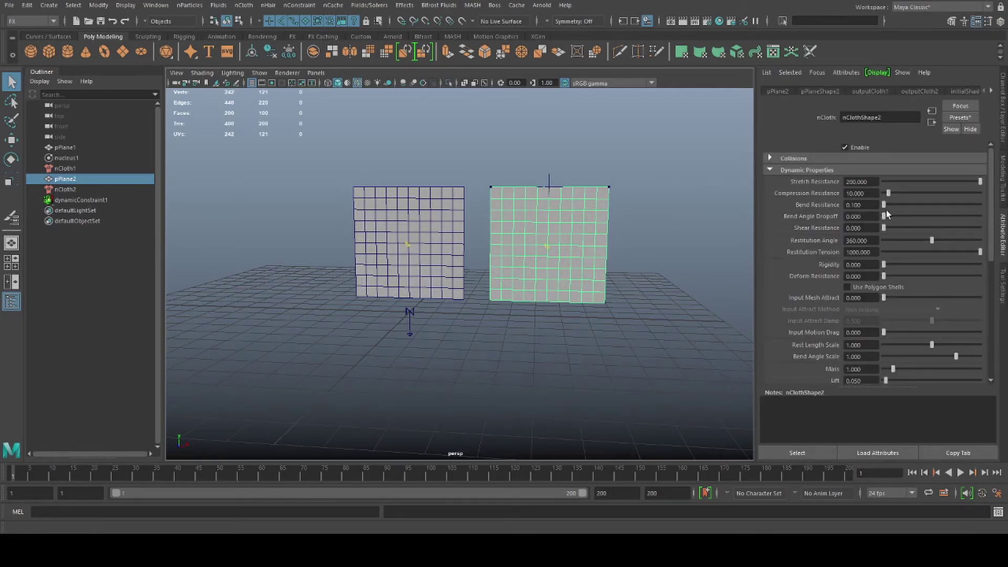
pyautogui.click(82, 157)
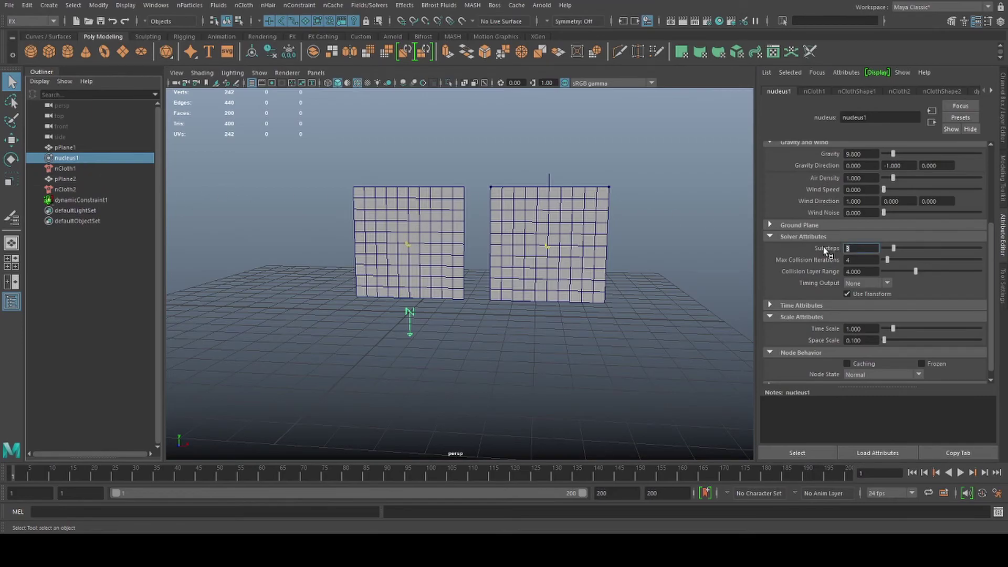
pyautogui.write('15')
pyautogui.press('Tab')
pyautogui.write('20')
pyautogui.press('Return')
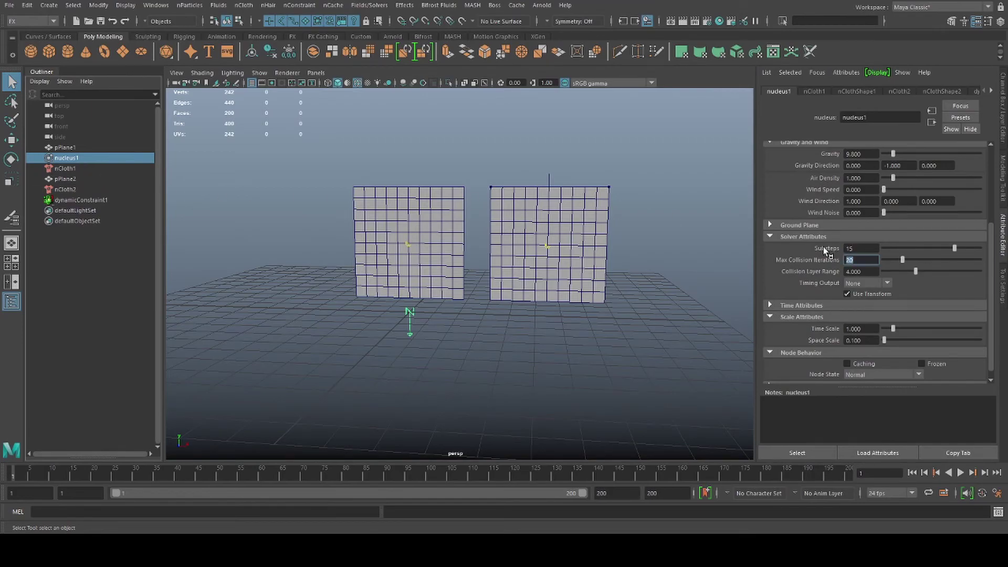
pyautogui.click(960, 472)
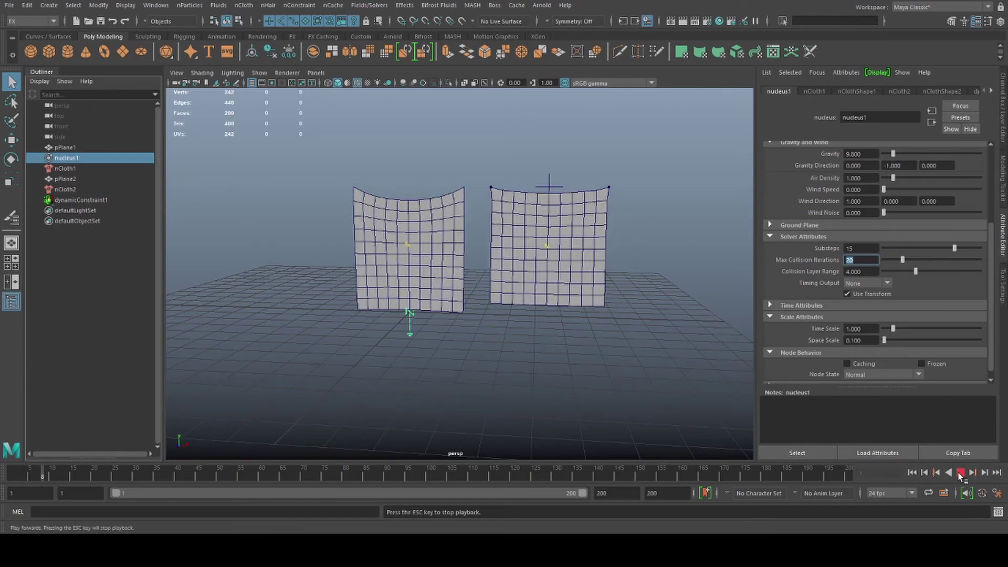